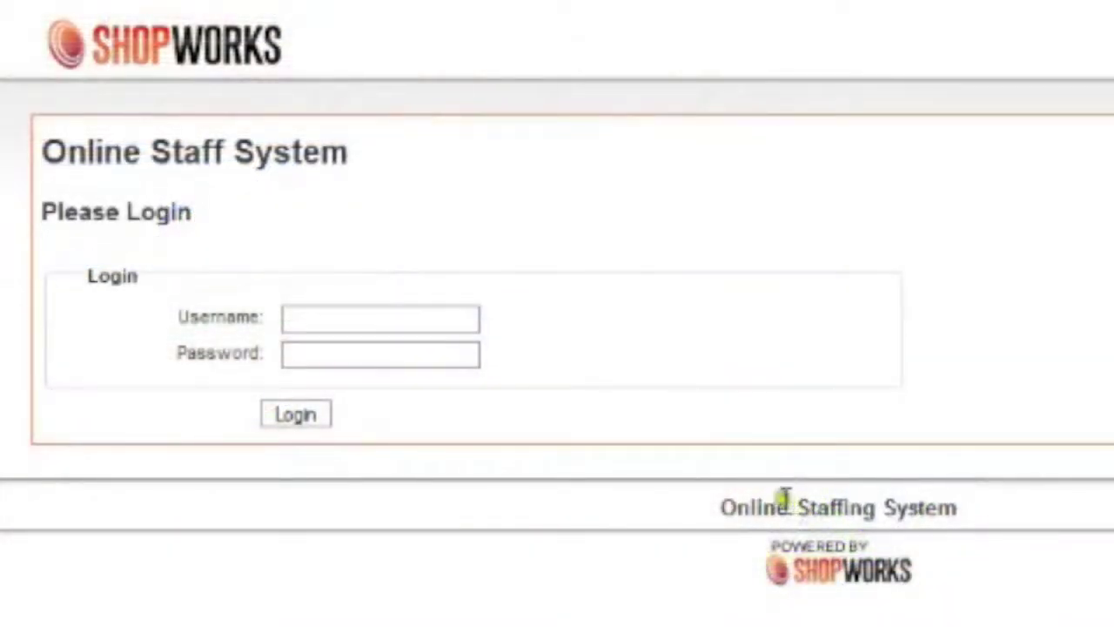
Log in with the manager's username and password to reach the w/c 02-01-2012 Dashboard.
{"action": "left_click", "coordinate": [439, 316]}
{"action": "type", "text": "mikehpassword"}
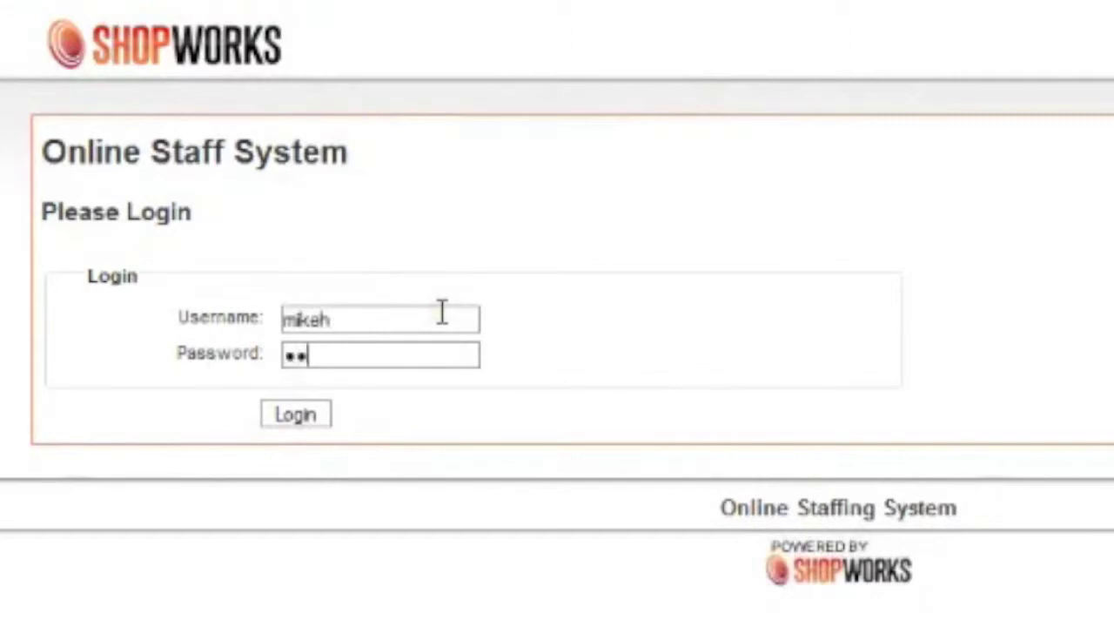
{"action": "key", "text": "Return"}
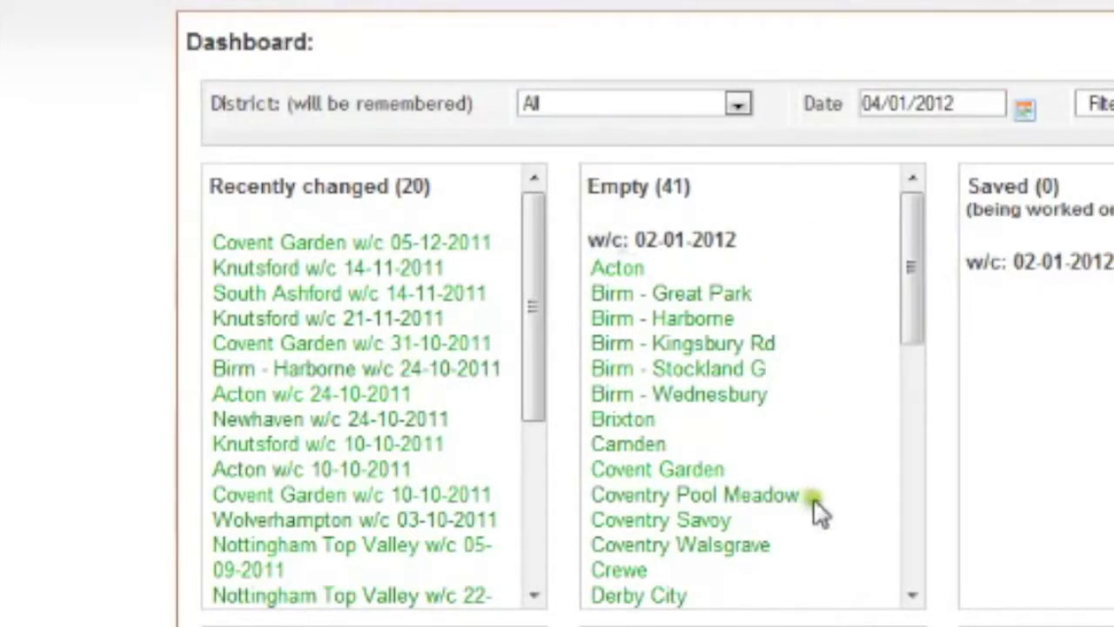
Open the empty Covent Garden rota and assign Monday Man, Tuesday Ams and Wednesday Man shifts.
{"action": "left_click", "coordinate": [676, 474]}
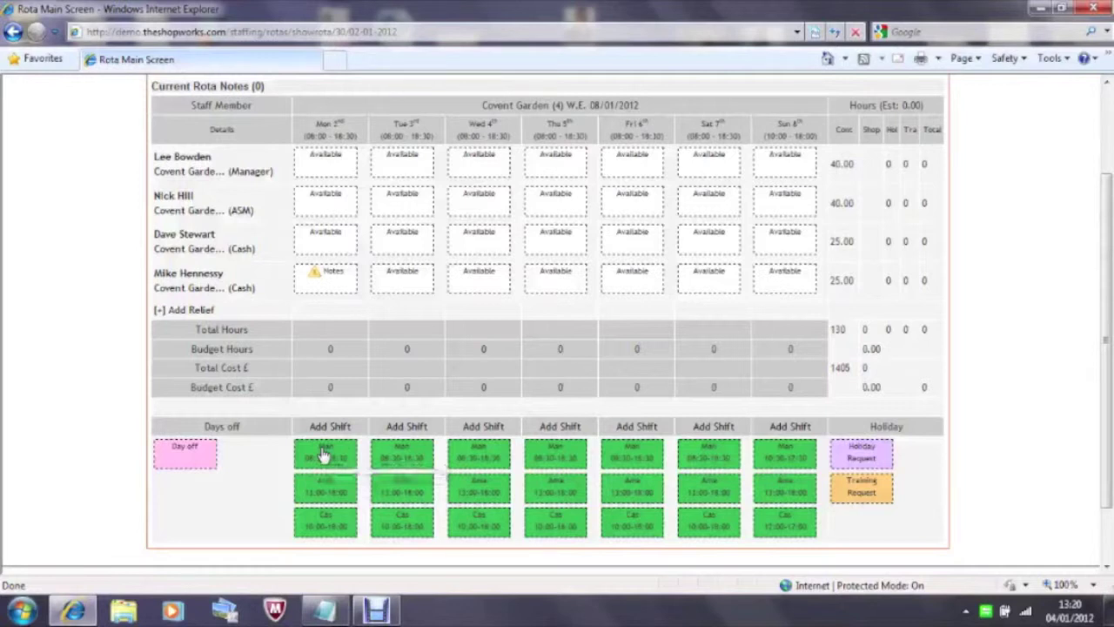
{"action": "left_click_drag", "start_coordinate": [325, 454], "coordinate": [333, 165]}
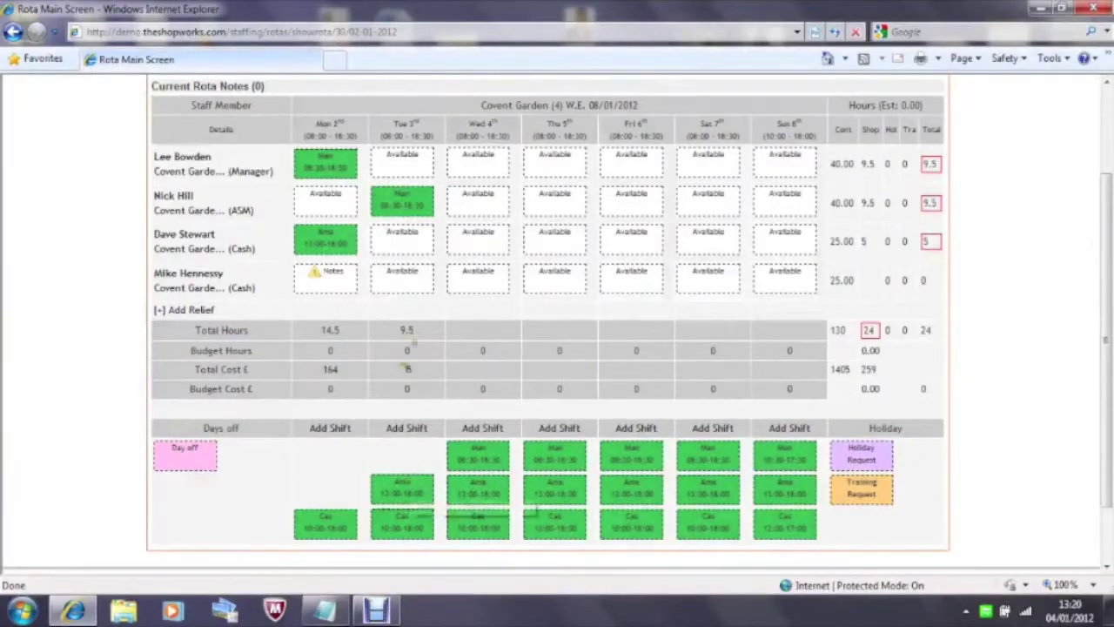
{"action": "left_click_drag", "start_coordinate": [402, 489], "coordinate": [409, 277]}
{"action": "left_click_drag", "start_coordinate": [490, 454], "coordinate": [478, 158]}
Add Wednesday Ams, a Wednesday day off, and Thursday Man and Ams shifts to staff.
{"action": "left_click_drag", "start_coordinate": [471, 493], "coordinate": [477, 242]}
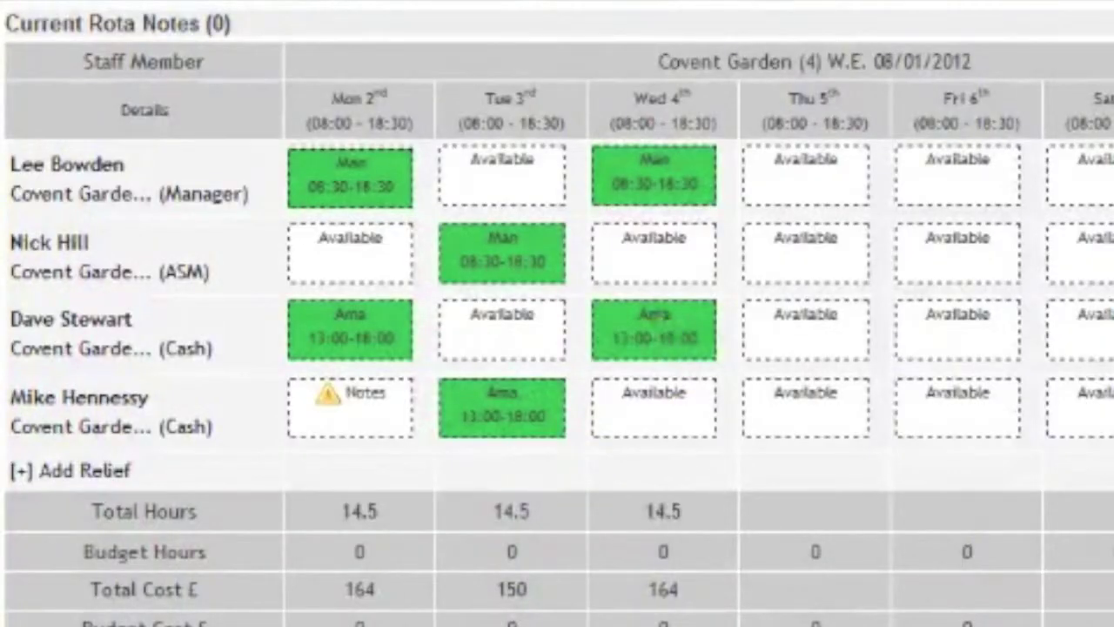
{"action": "left_click_drag", "start_coordinate": [470, 620], "coordinate": [653, 409]}
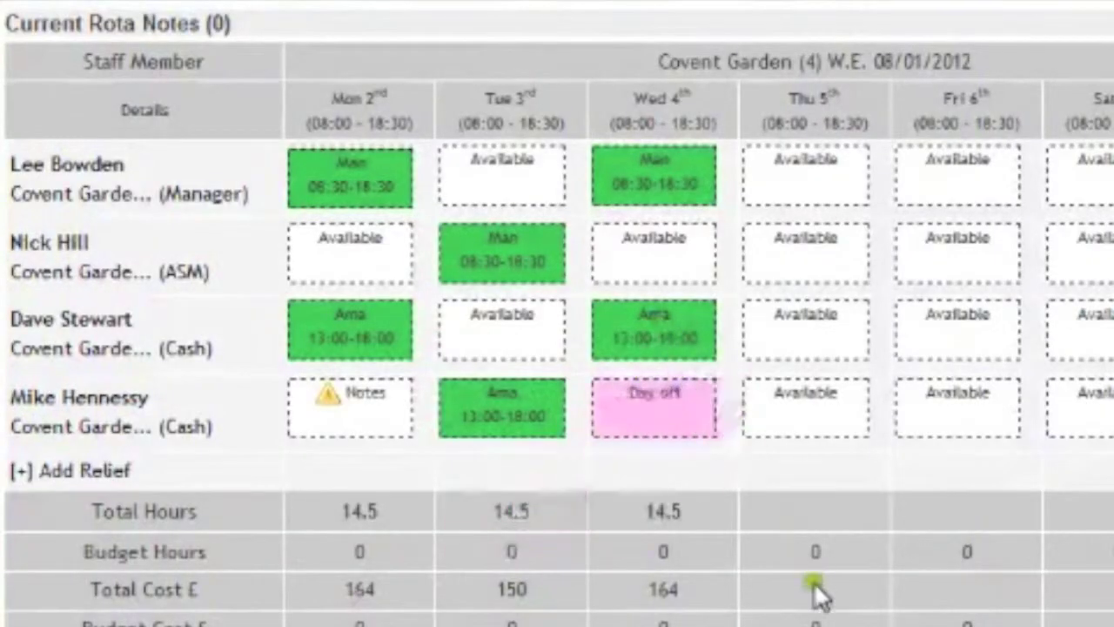
{"action": "left_click_drag", "start_coordinate": [808, 436], "coordinate": [778, 251]}
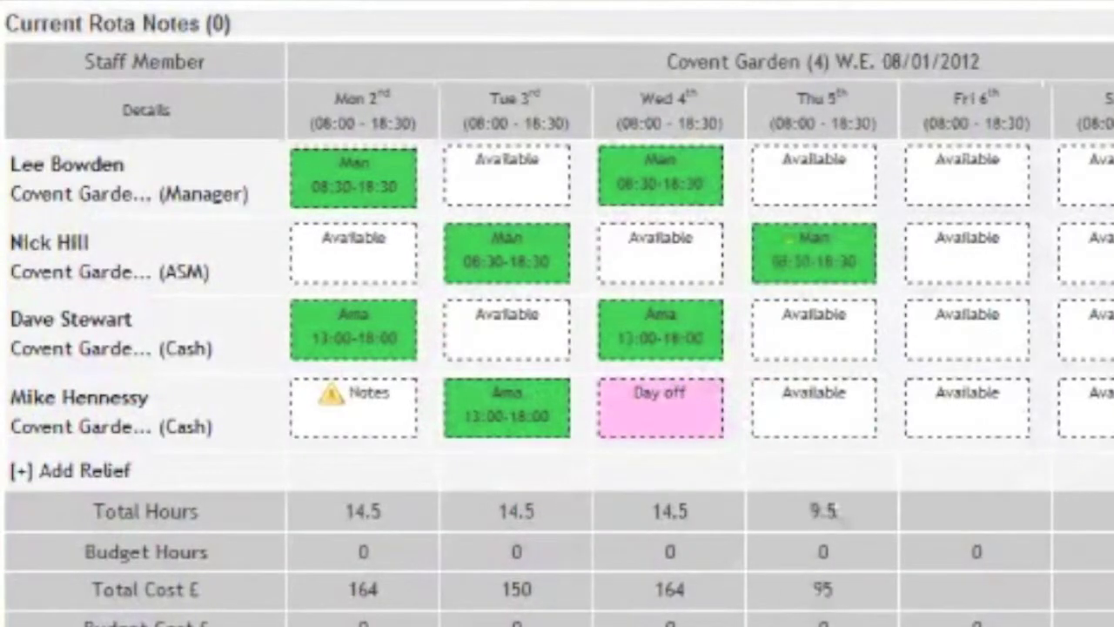
{"action": "left_click_drag", "start_coordinate": [815, 601], "coordinate": [786, 416]}
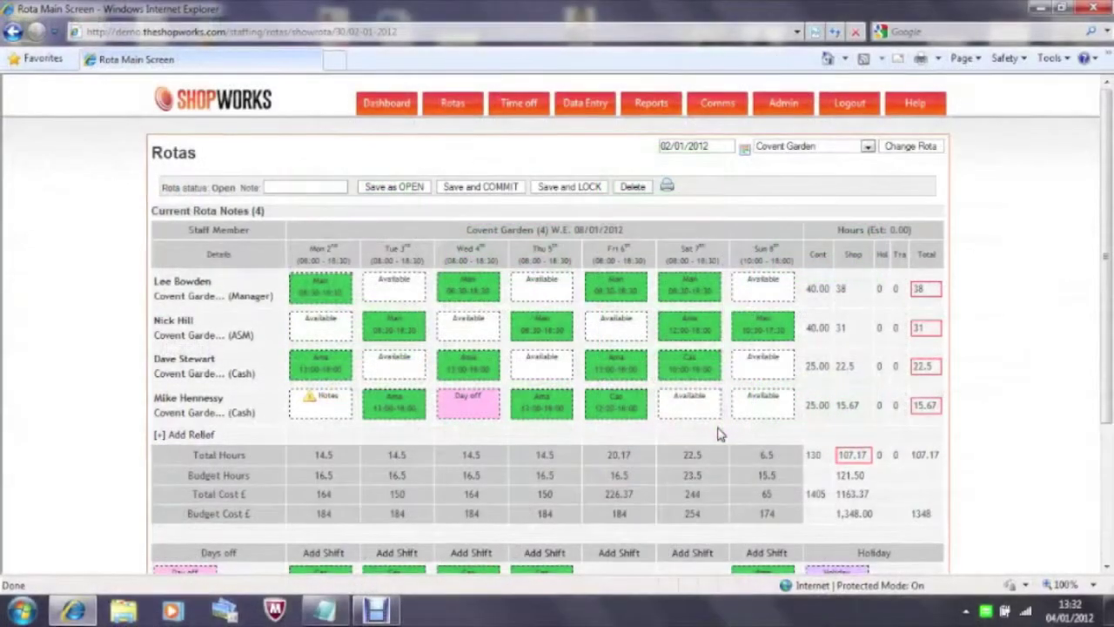
Move the first cashier's Saturday shift to 12:00–18:00 and save the rota as OPEN.
{"action": "double_click", "coordinate": [701, 372]}
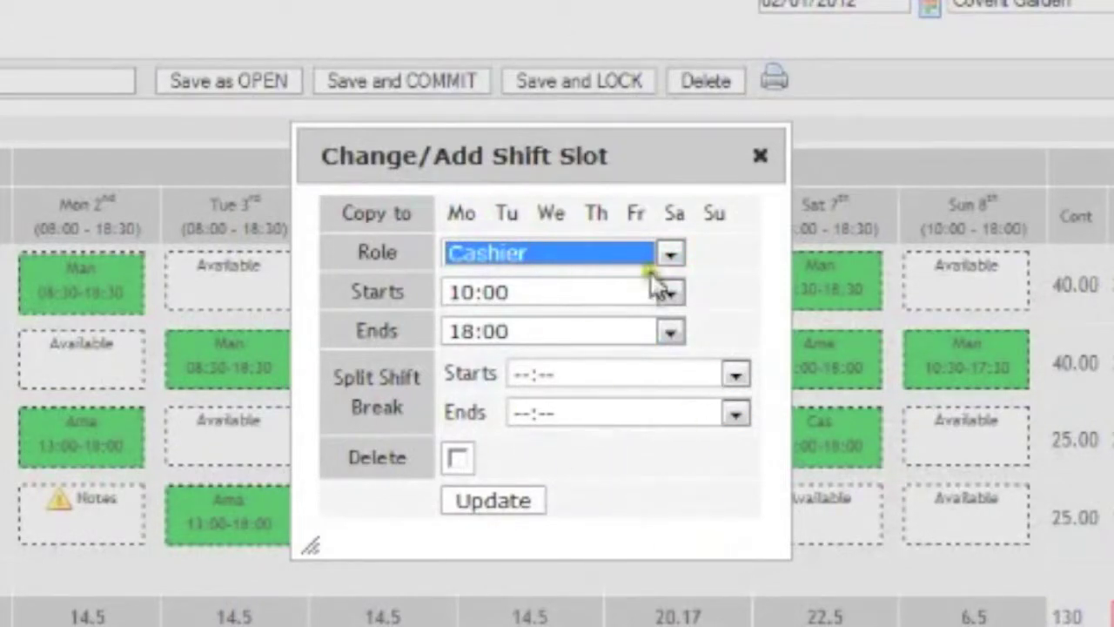
{"action": "left_click", "coordinate": [668, 292]}
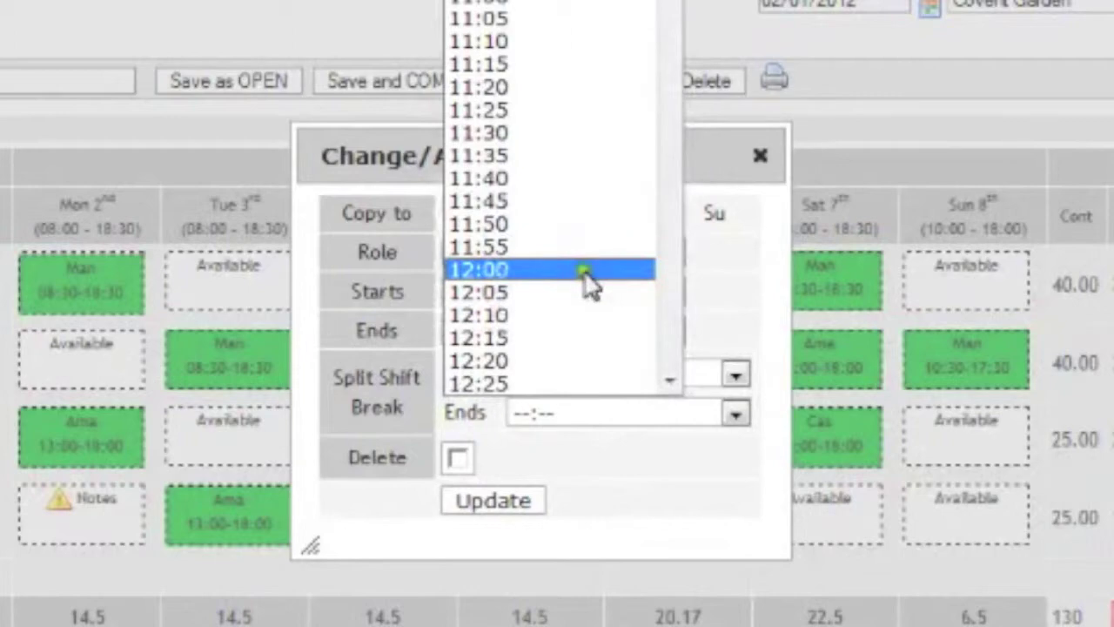
{"action": "left_click", "coordinate": [587, 272]}
{"action": "left_click", "coordinate": [514, 497]}
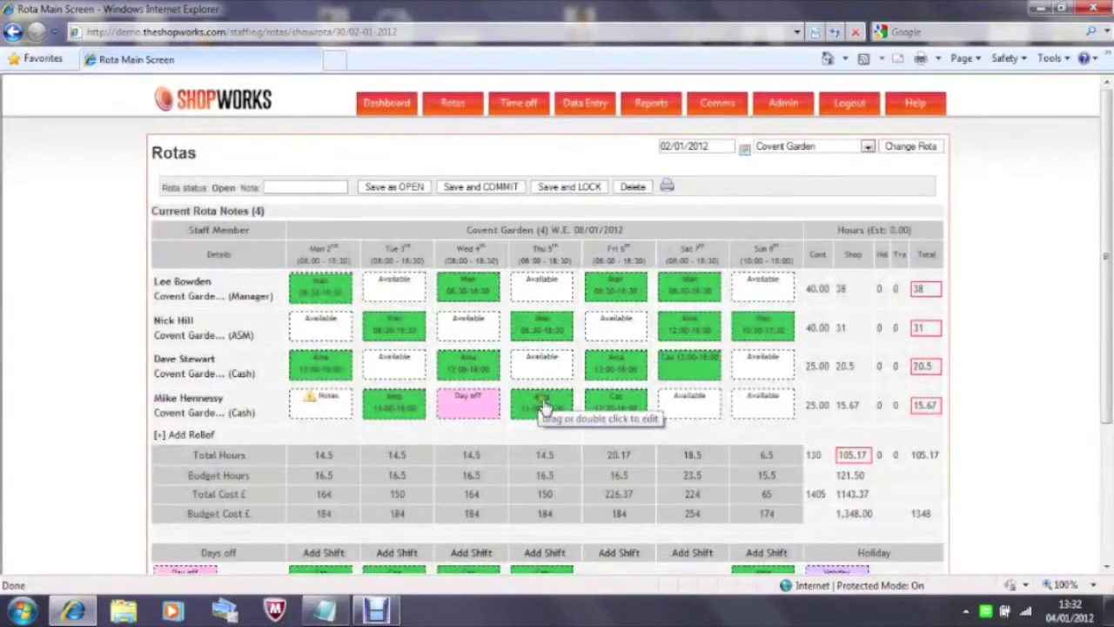
{"action": "left_click", "coordinate": [392, 186]}
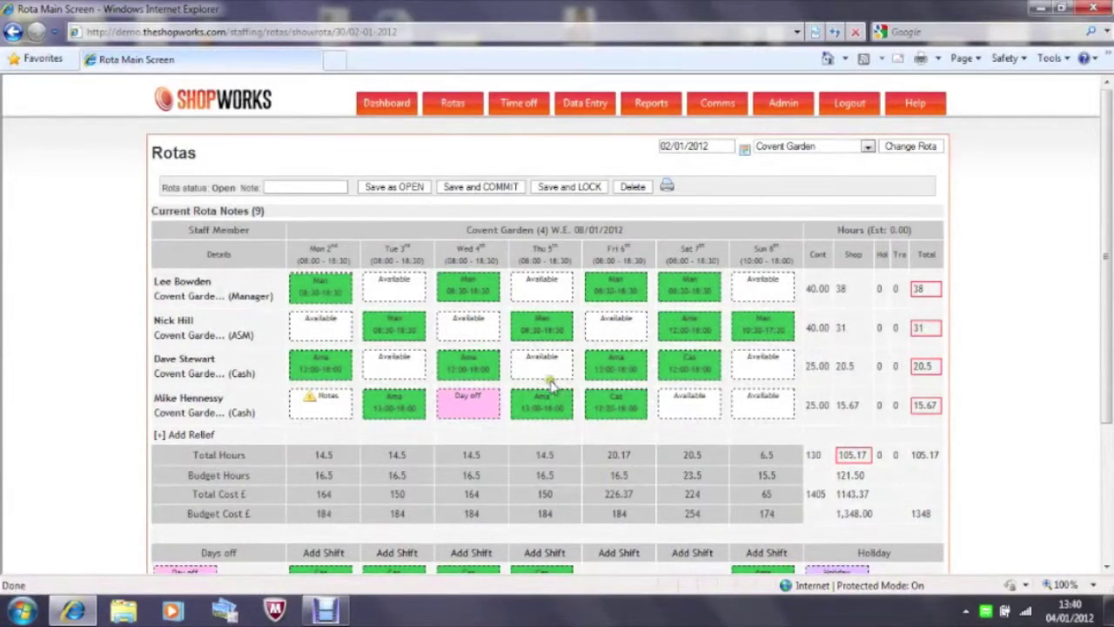
Find relief staff without the Comm/lock only filter and insert the Acton cashier as a new row.
{"action": "left_click", "coordinate": [165, 433]}
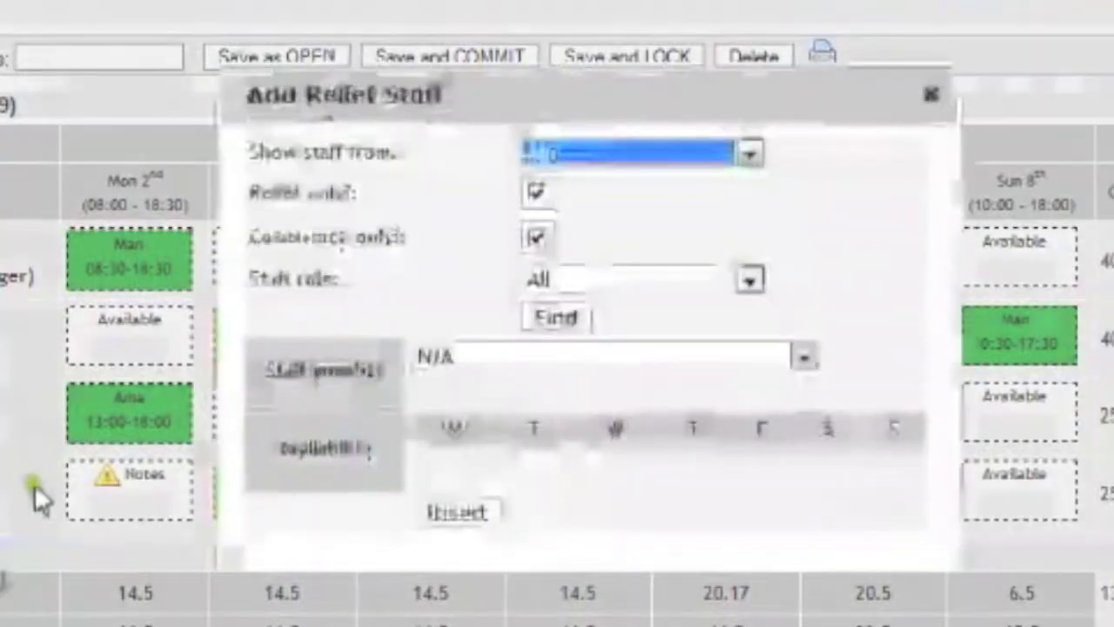
{"action": "left_click", "coordinate": [536, 238]}
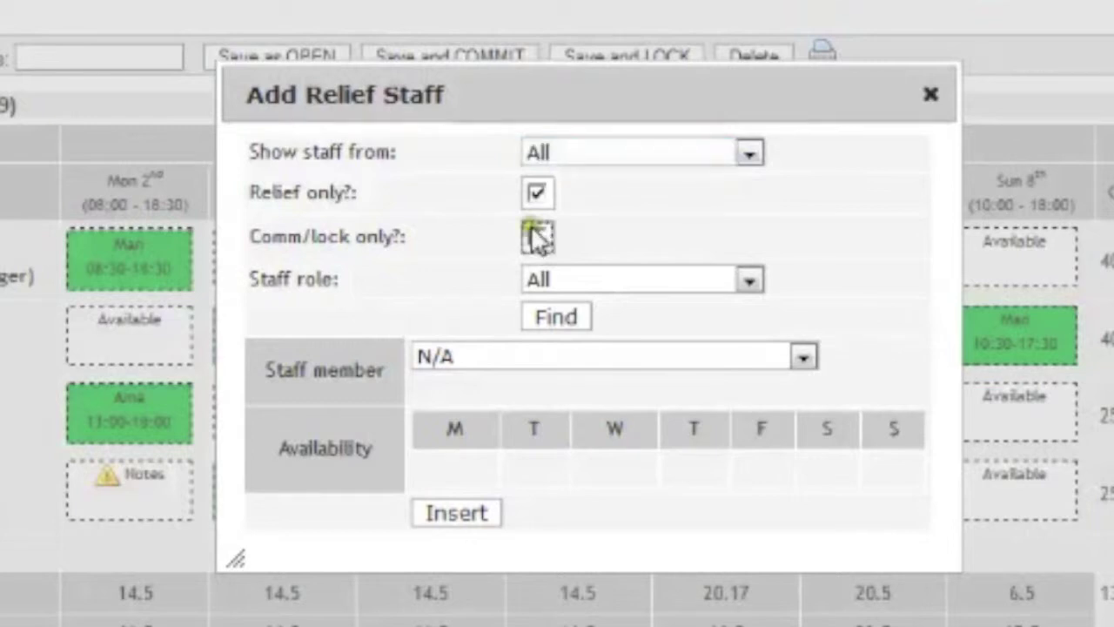
{"action": "left_click", "coordinate": [564, 317]}
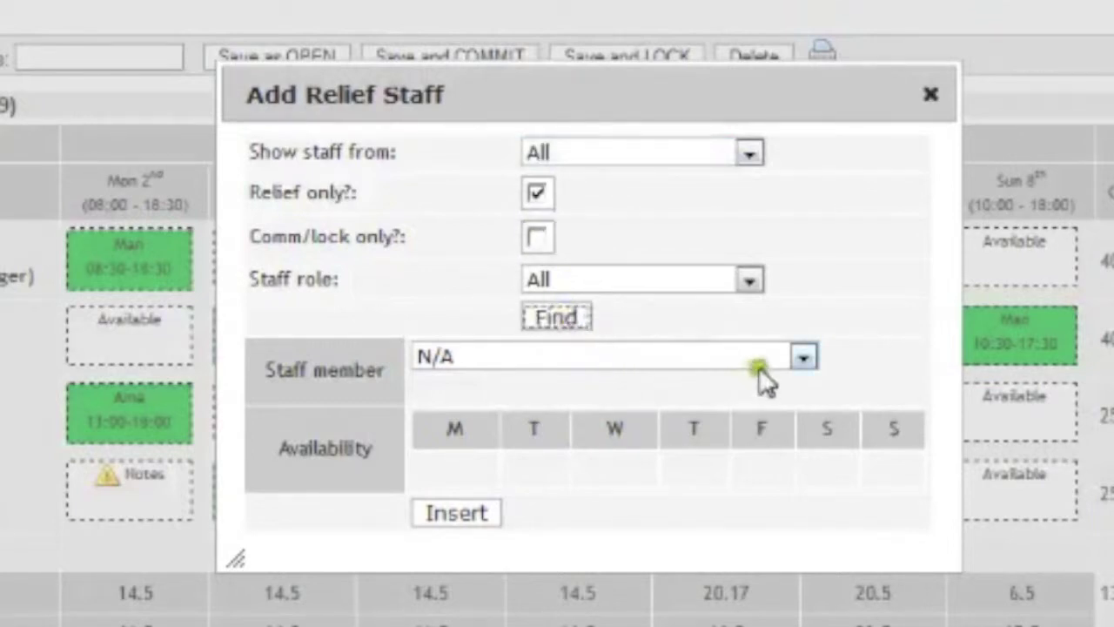
{"action": "left_click", "coordinate": [802, 357]}
{"action": "left_click", "coordinate": [741, 403]}
{"action": "left_click", "coordinate": [800, 531]}
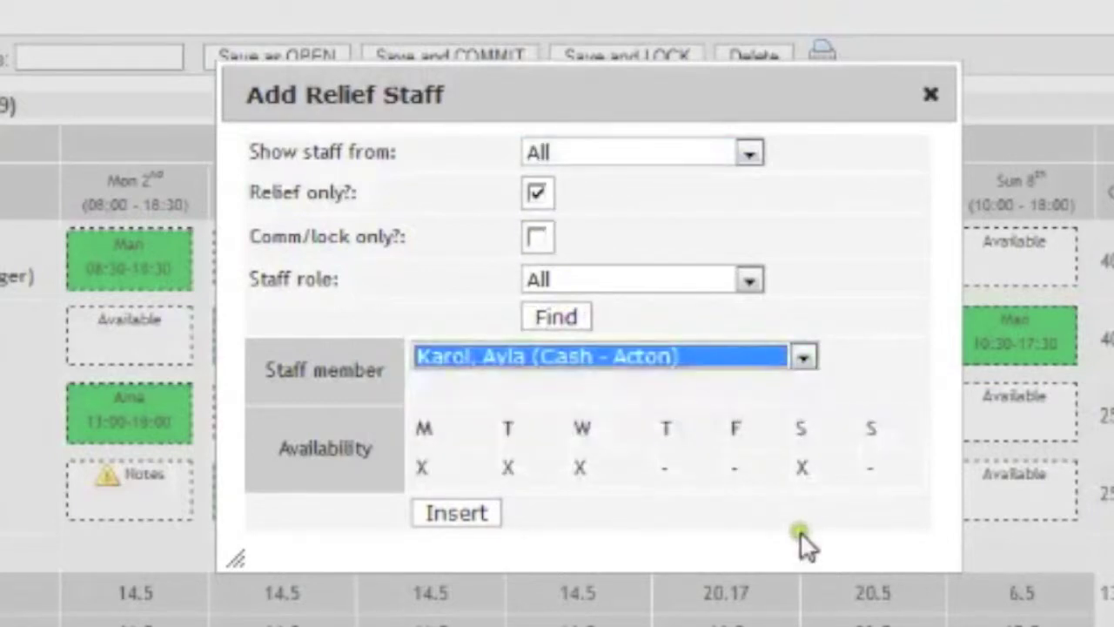
{"action": "left_click", "coordinate": [799, 531]}
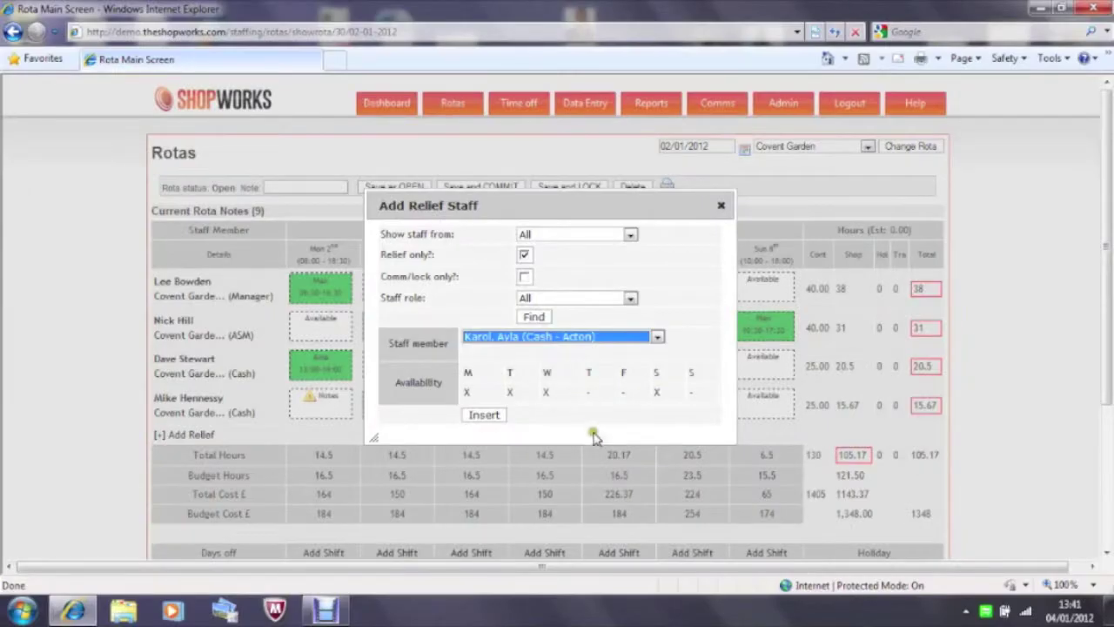
{"action": "left_click", "coordinate": [485, 414]}
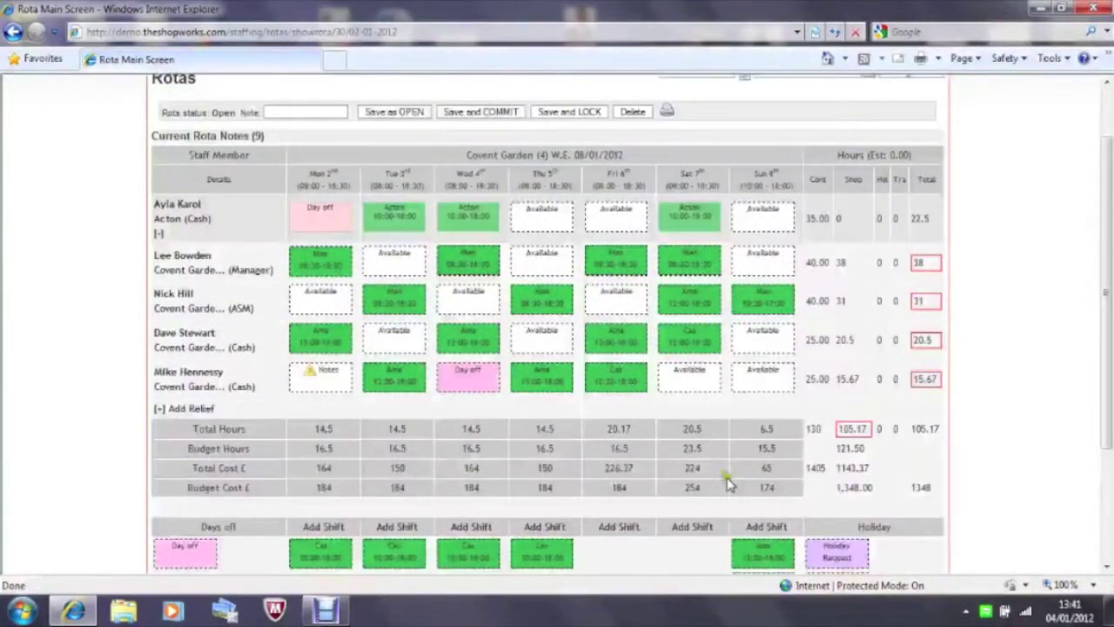
Give the relief cashier the Sunday Ams shift and return to the Dashboard.
{"action": "left_click_drag", "start_coordinate": [771, 558], "coordinate": [775, 209]}
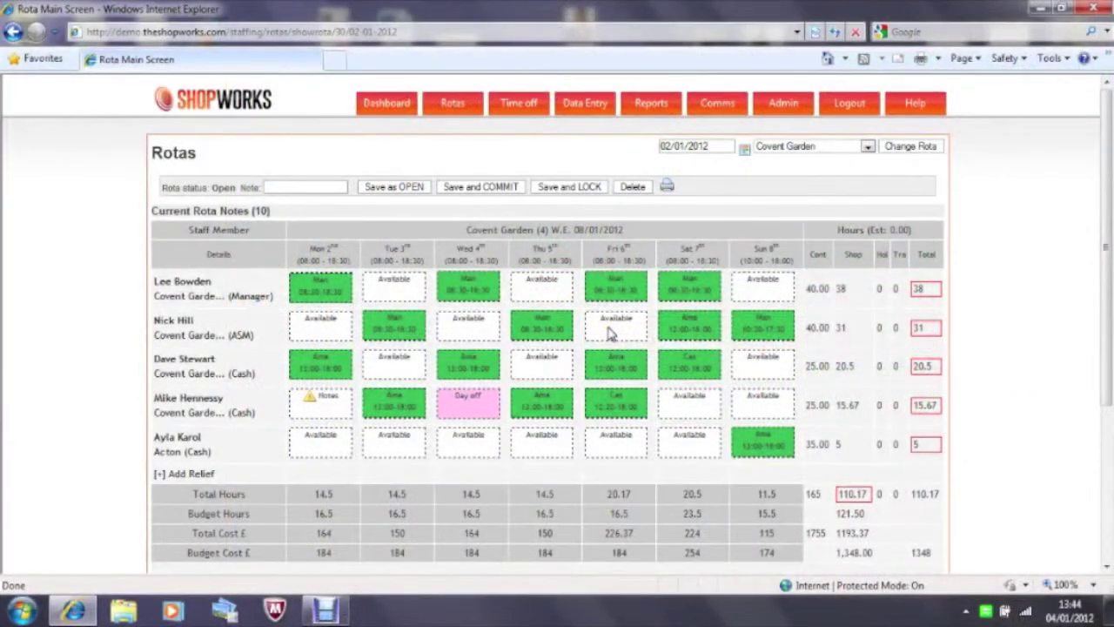
{"action": "left_click", "coordinate": [406, 111]}
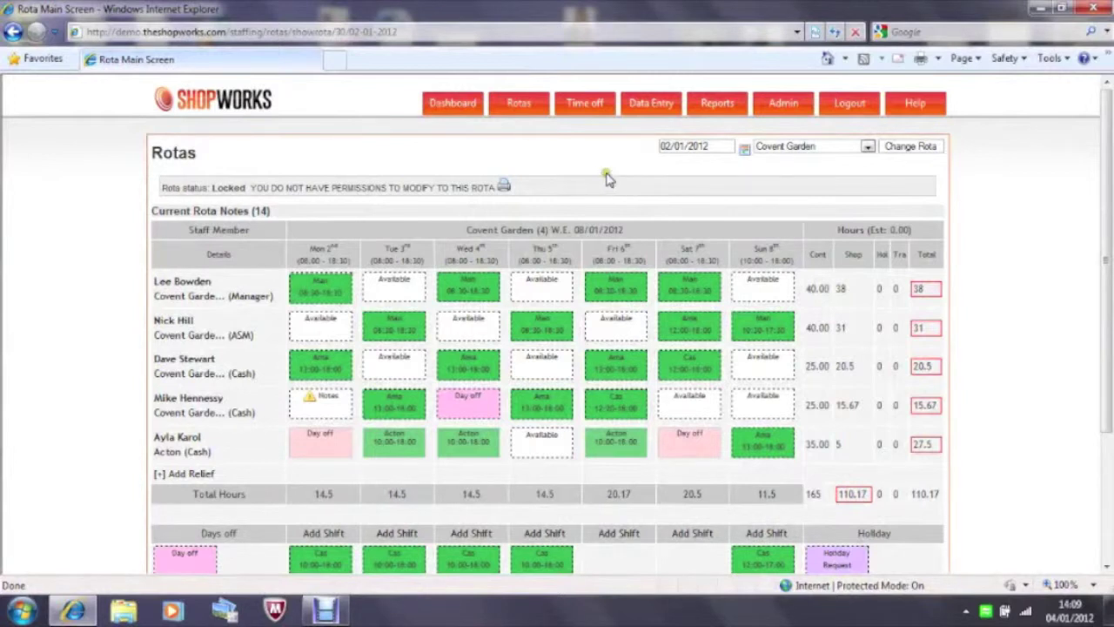
View a cashier's time-off request form showing 23 outstanding days, then return to the Covent Garden rota.
{"action": "left_click", "coordinate": [588, 111]}
{"action": "left_click", "coordinate": [394, 236]}
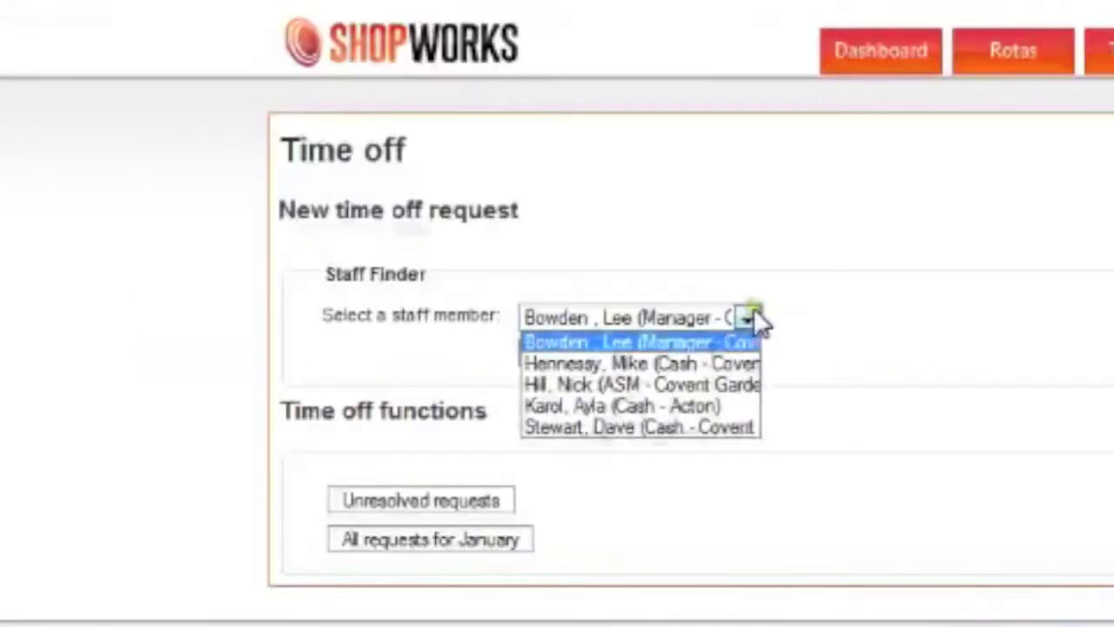
{"action": "left_click", "coordinate": [390, 258]}
{"action": "left_click", "coordinate": [672, 358]}
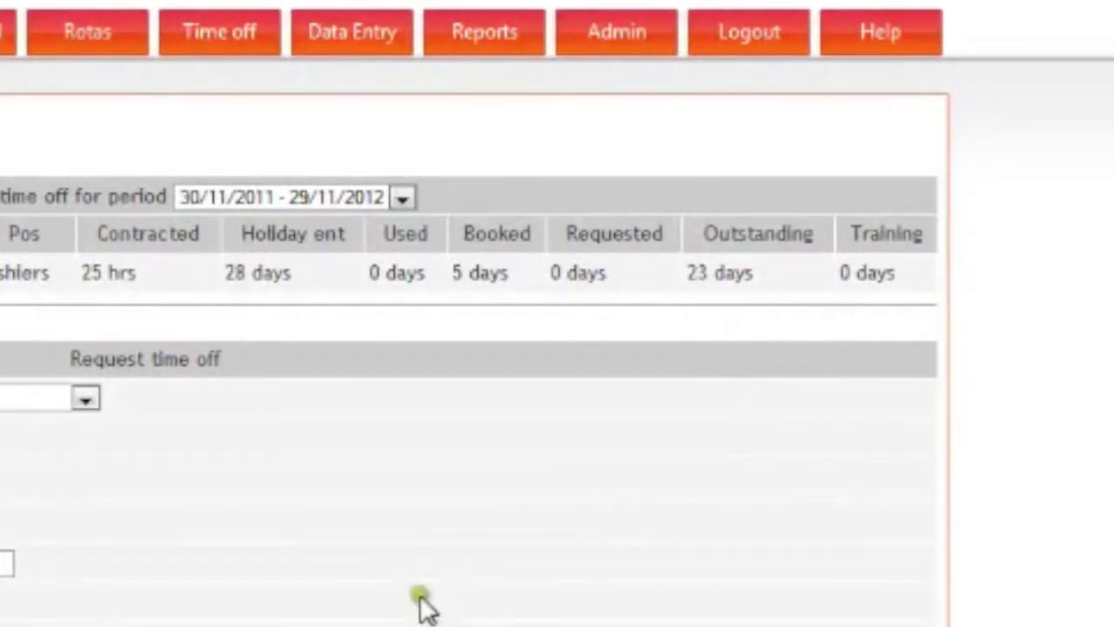
{"action": "left_click", "coordinate": [99, 419]}
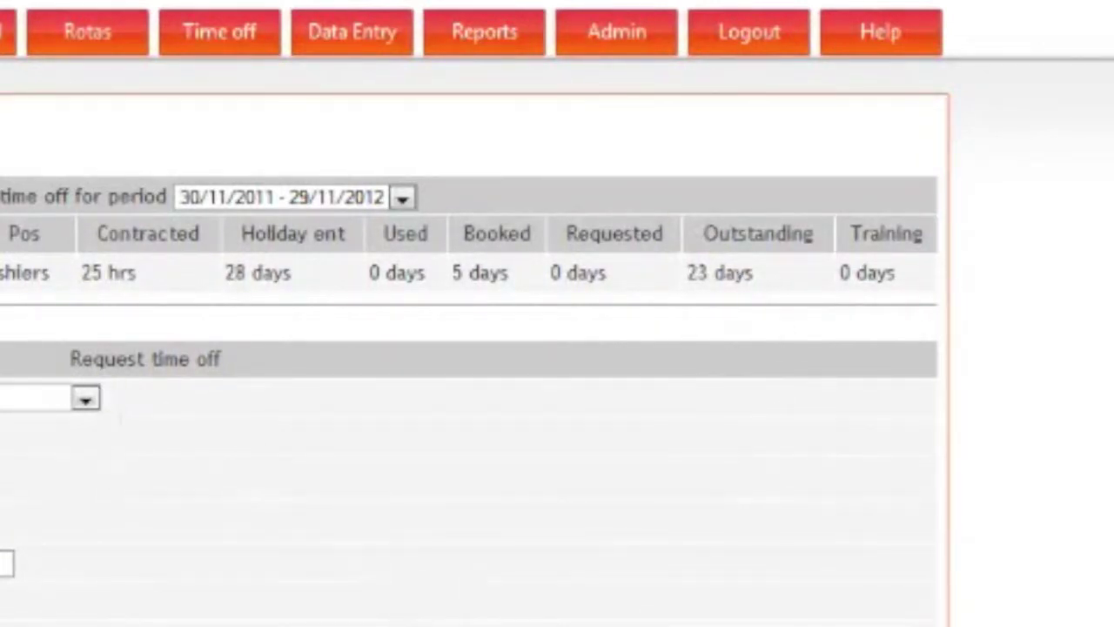
{"action": "left_click", "coordinate": [90, 603]}
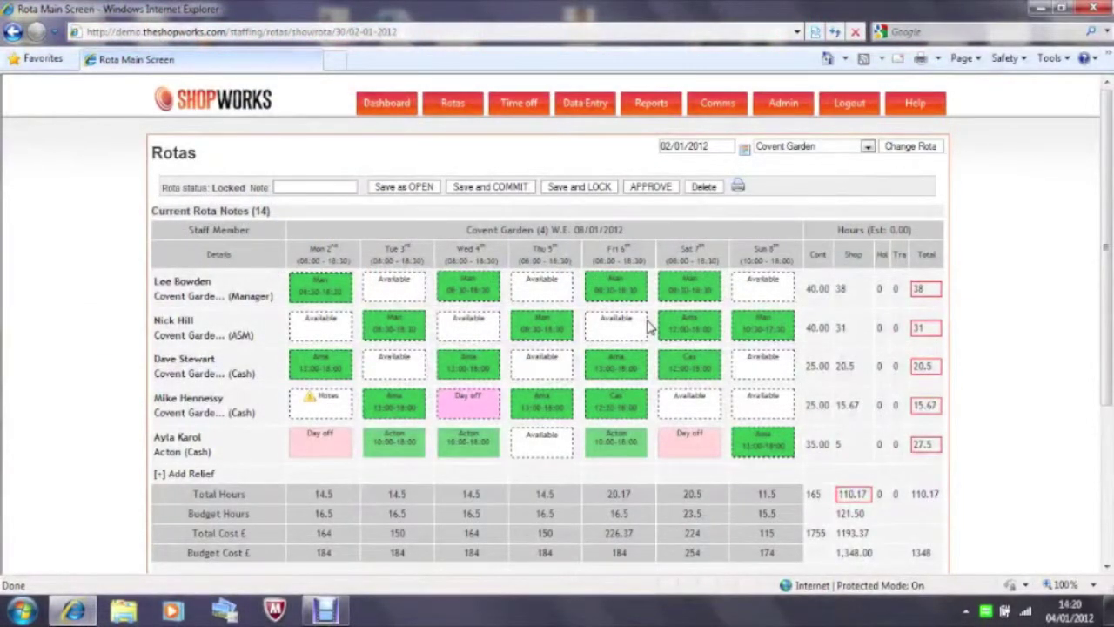
Browse the Payroll / Audit, Time Off and KPI report options, then bring up the admin Control Panel.
{"action": "left_click", "coordinate": [652, 103]}
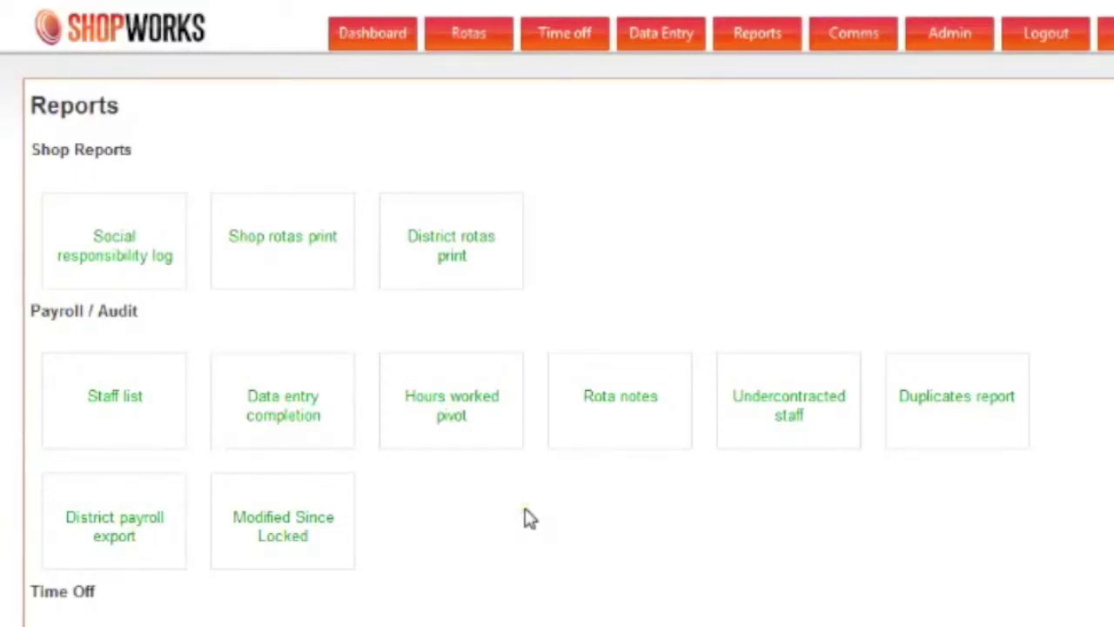
{"action": "scroll", "coordinate": [522, 515], "scroll_direction": "down", "scroll_amount": 2}
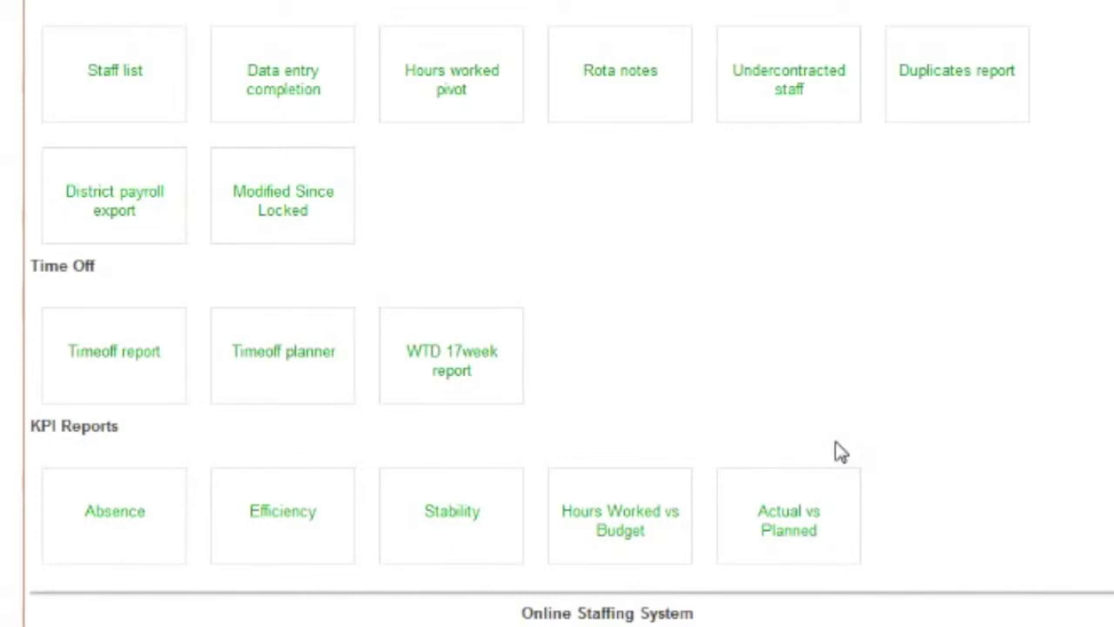
{"action": "left_click", "coordinate": [811, 420]}
{"action": "left_click", "coordinate": [834, 433]}
{"action": "left_click", "coordinate": [844, 430]}
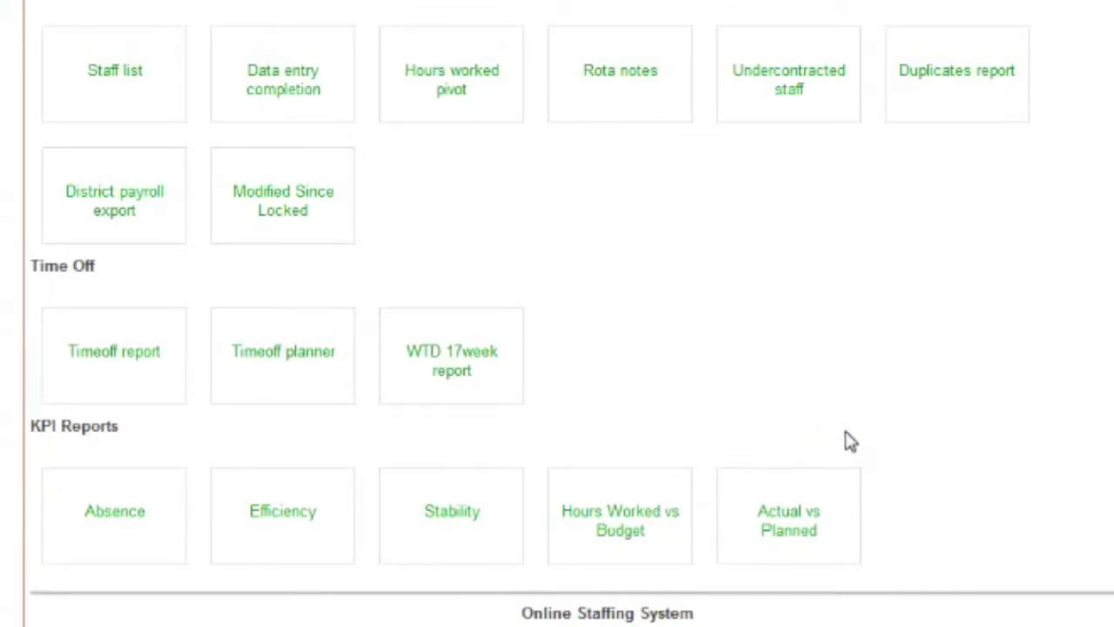